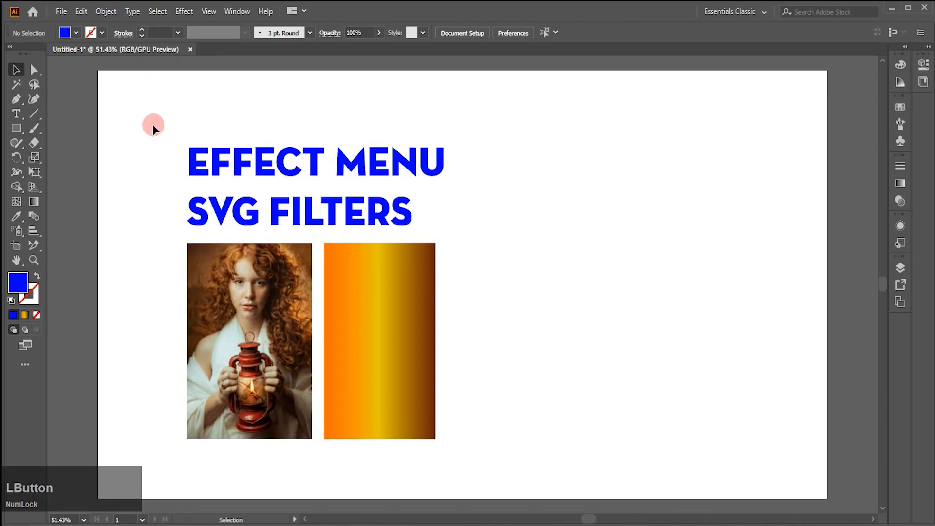
- Apply the AI_Shadow_2 SVG filter to the text, photo and gradient rectangle together
{"action": "left_click_drag", "start_coordinate": [152, 114], "coordinate": [434, 418]}
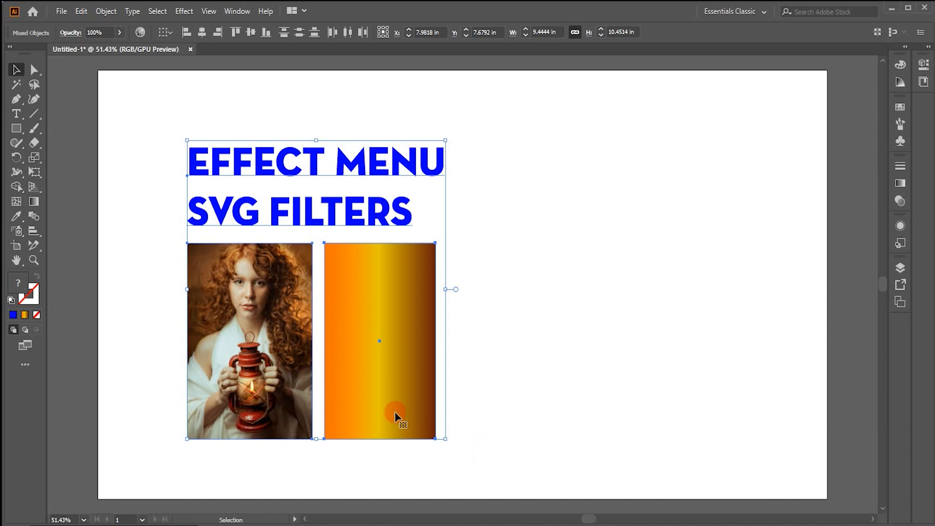
{"action": "left_click", "coordinate": [184, 11]}
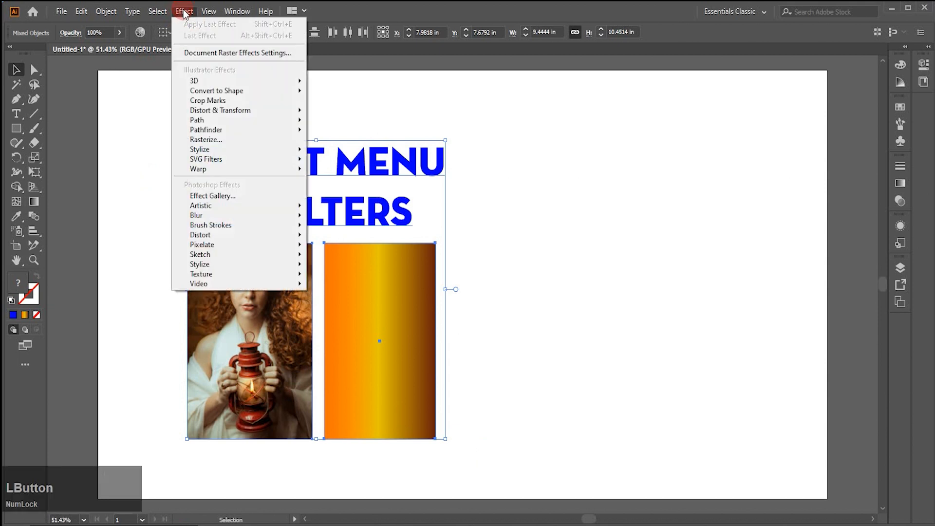
{"action": "mouse_move", "coordinate": [256, 160]}
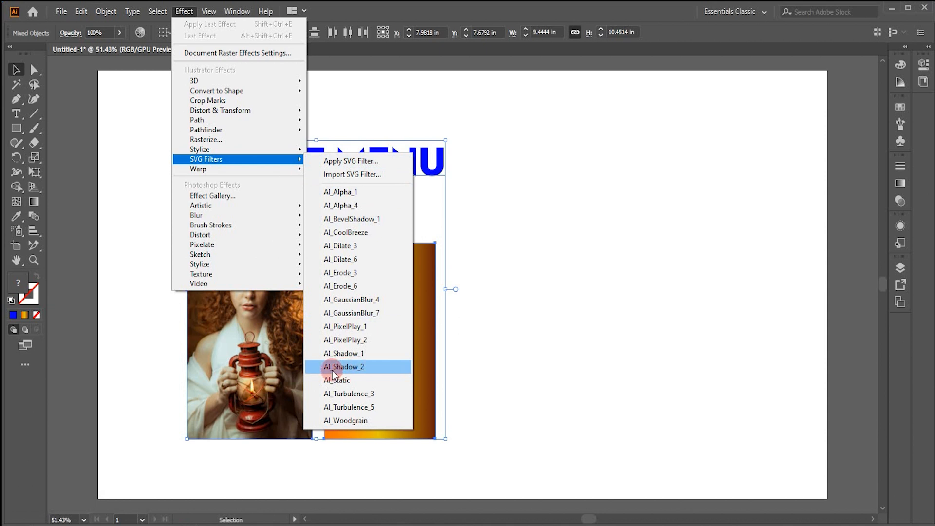
{"action": "left_click", "coordinate": [350, 367]}
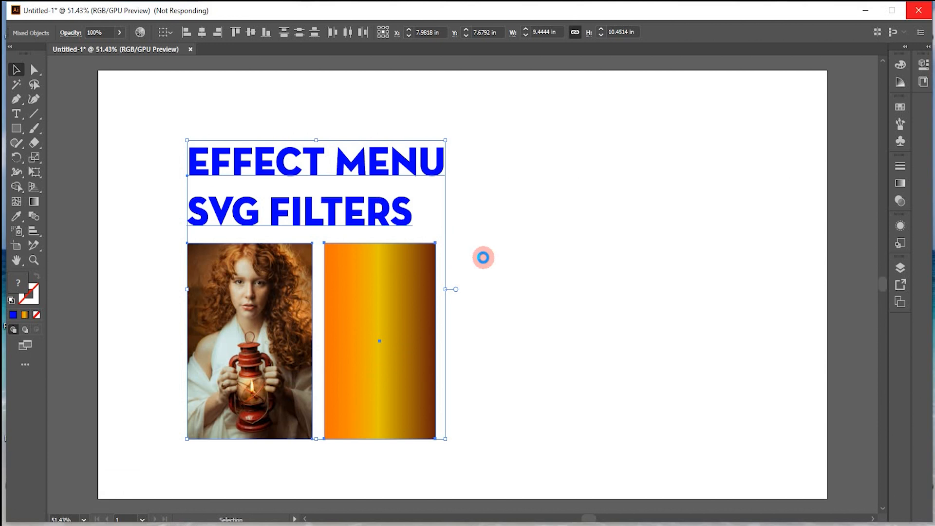
{"action": "left_click", "coordinate": [483, 257]}
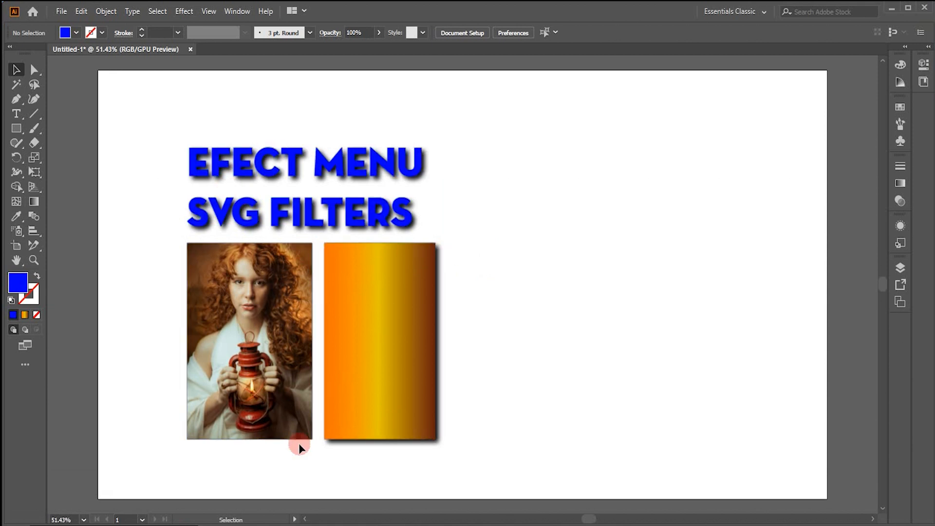
- Undo the shadow filter on the artwork and return to the Selection tool
{"action": "key", "text": "m"}
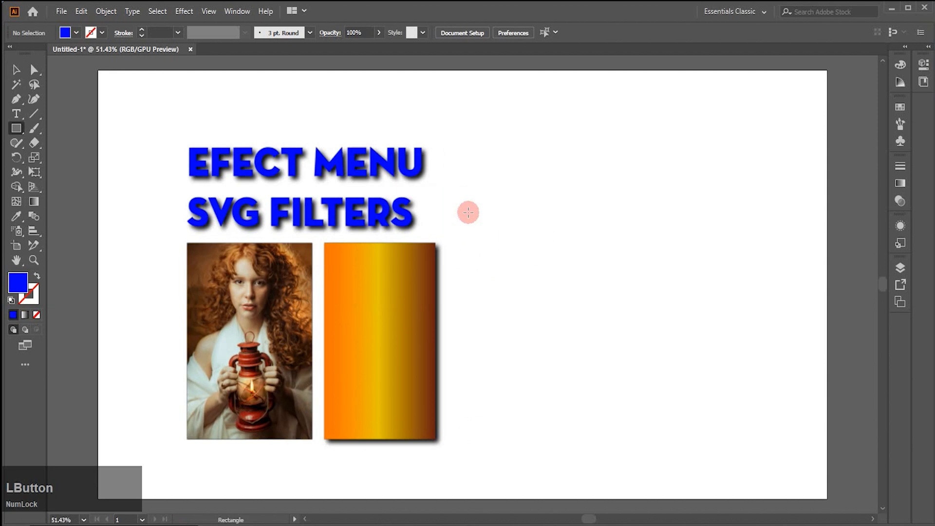
{"action": "key", "text": "ctrl+z"}
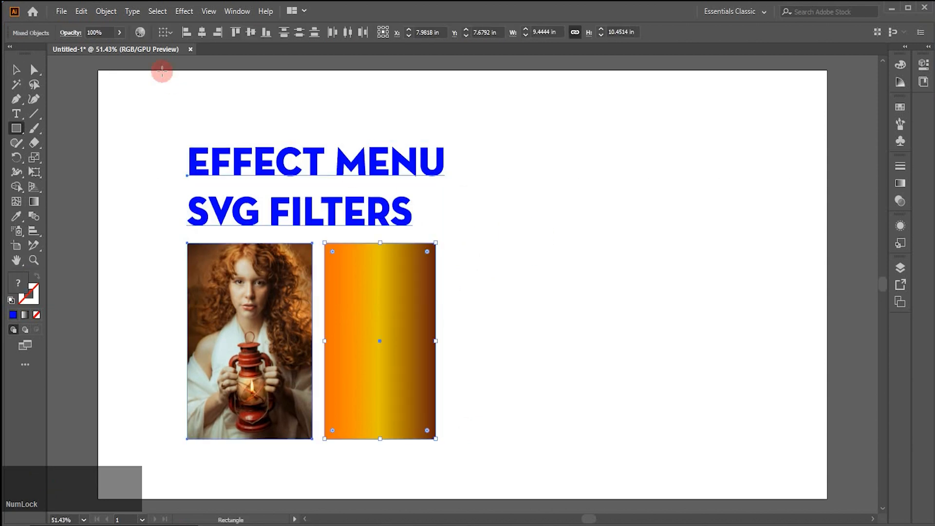
{"action": "left_click", "coordinate": [15, 68]}
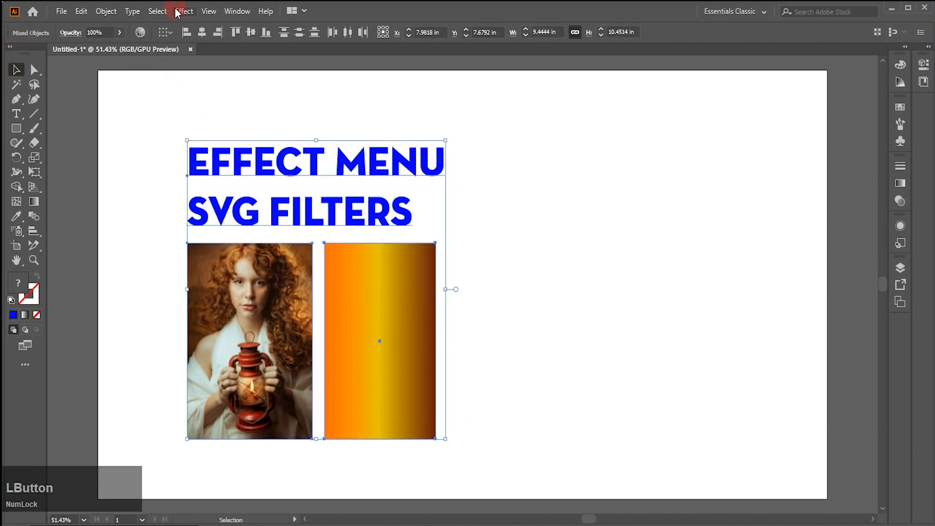
- Preview the AI_Alpha_1 SVG filter on the text, photo and gradient rectangle, and cancel without applying it
{"action": "left_click", "coordinate": [180, 13]}
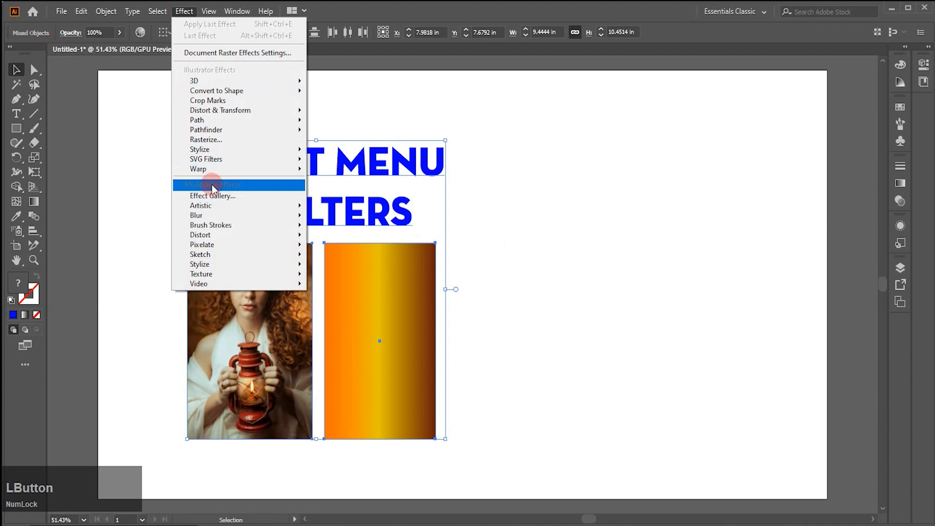
{"action": "left_click", "coordinate": [214, 162]}
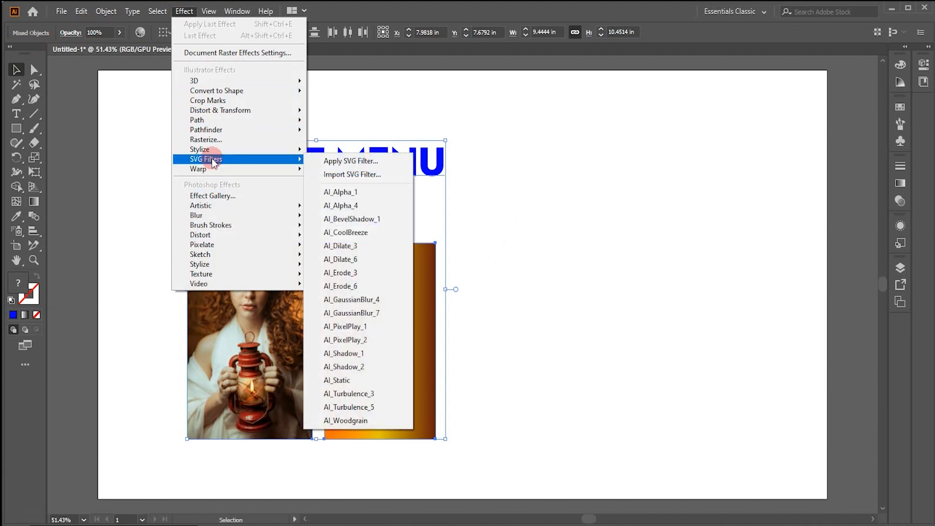
{"action": "left_click", "coordinate": [357, 161]}
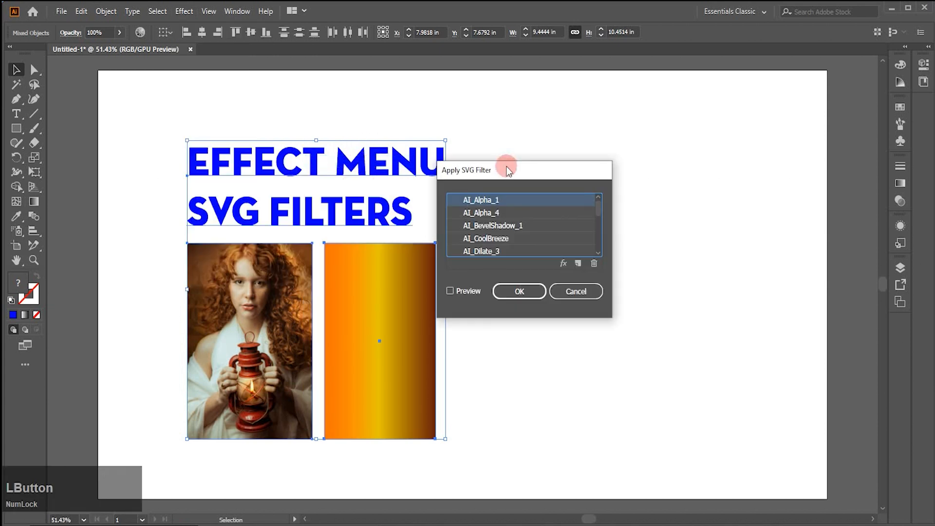
{"action": "left_click_drag", "start_coordinate": [537, 164], "coordinate": [695, 157]}
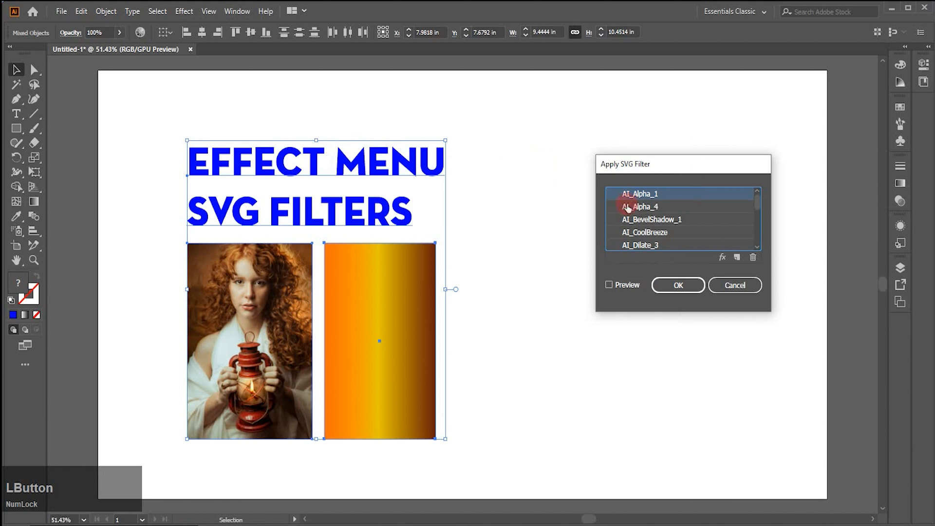
{"action": "mouse_move", "coordinate": [755, 202]}
{"action": "left_mouse_down"}
{"action": "mouse_move", "coordinate": [747, 244]}
{"action": "mouse_move", "coordinate": [754, 194]}
{"action": "left_mouse_up"}
{"action": "left_click", "coordinate": [611, 284]}
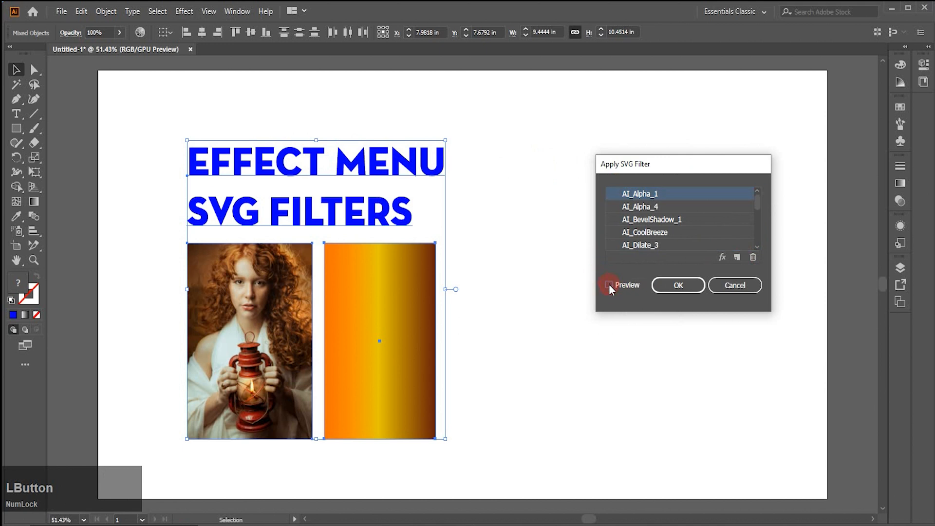
{"action": "left_click", "coordinate": [609, 285]}
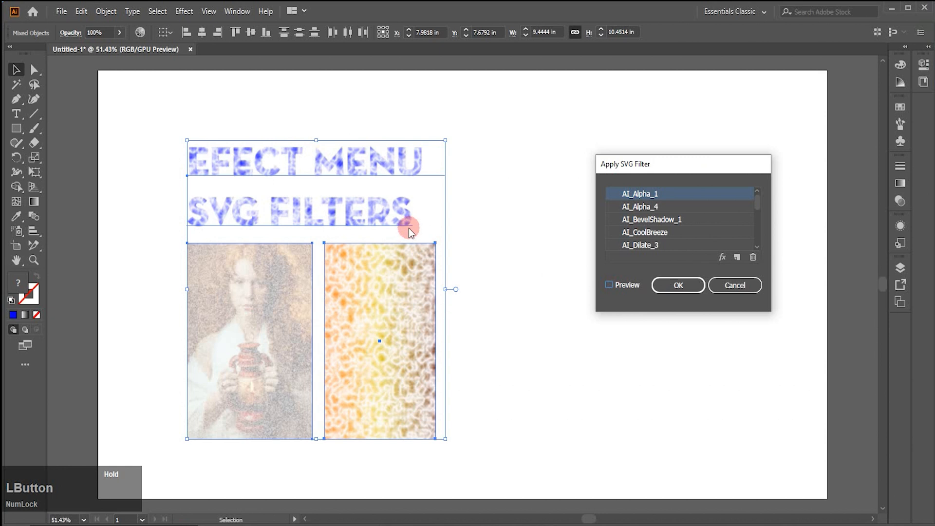
{"action": "left_click", "coordinate": [610, 284]}
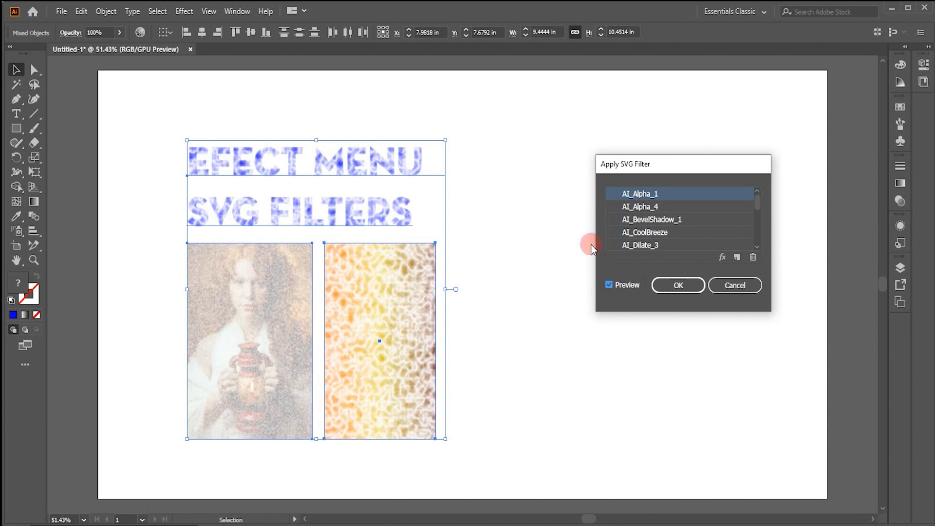
{"action": "left_click", "coordinate": [737, 287]}
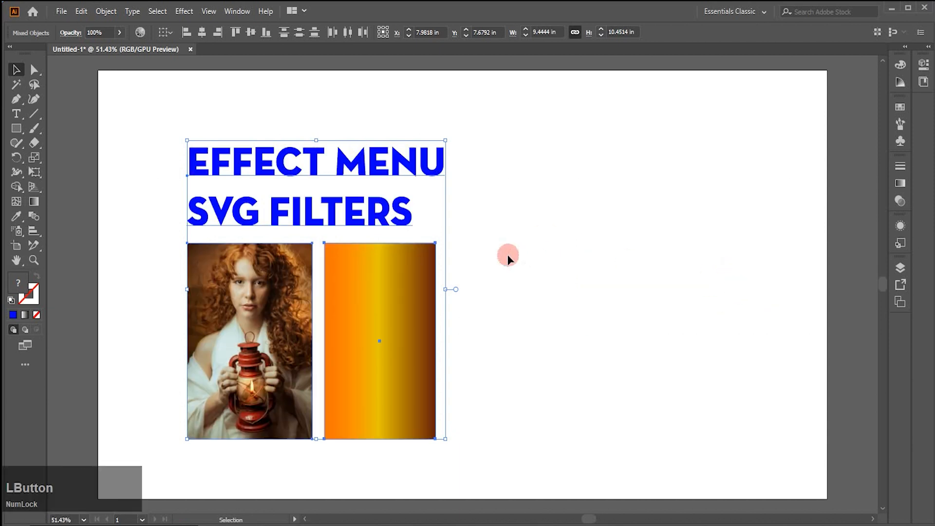
- Delete the two-line text and the photo, keeping only the gradient rectangle
{"action": "left_click", "coordinate": [516, 220]}
{"action": "left_click", "coordinate": [412, 307]}
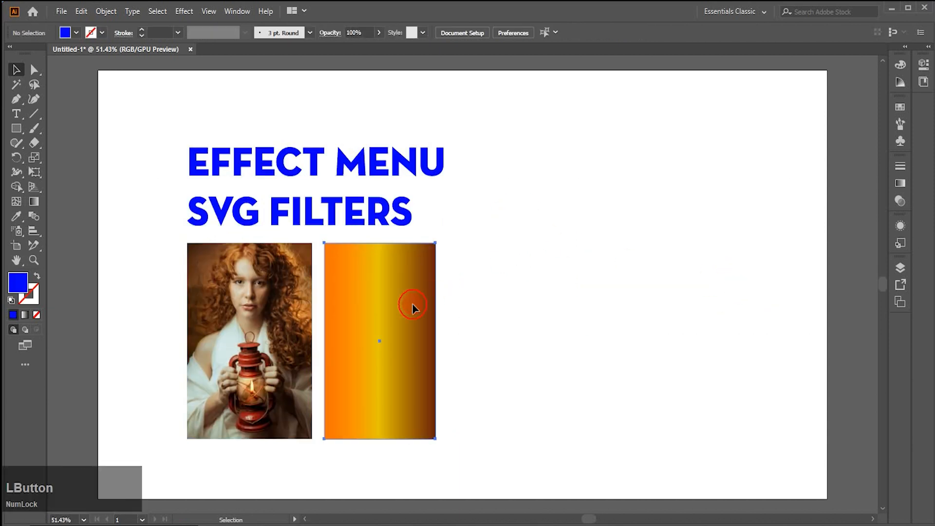
{"action": "left_click", "coordinate": [303, 220]}
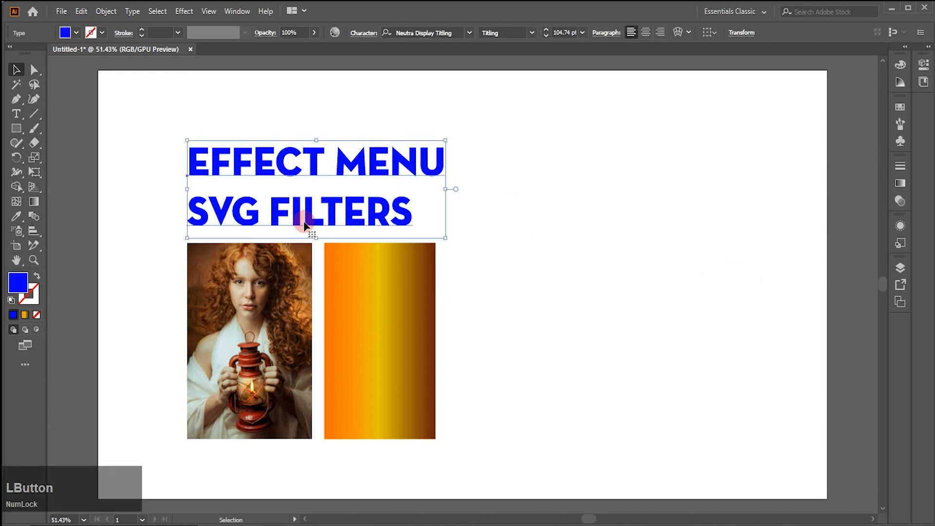
{"action": "key", "text": "Delete"}
{"action": "left_click", "coordinate": [283, 293]}
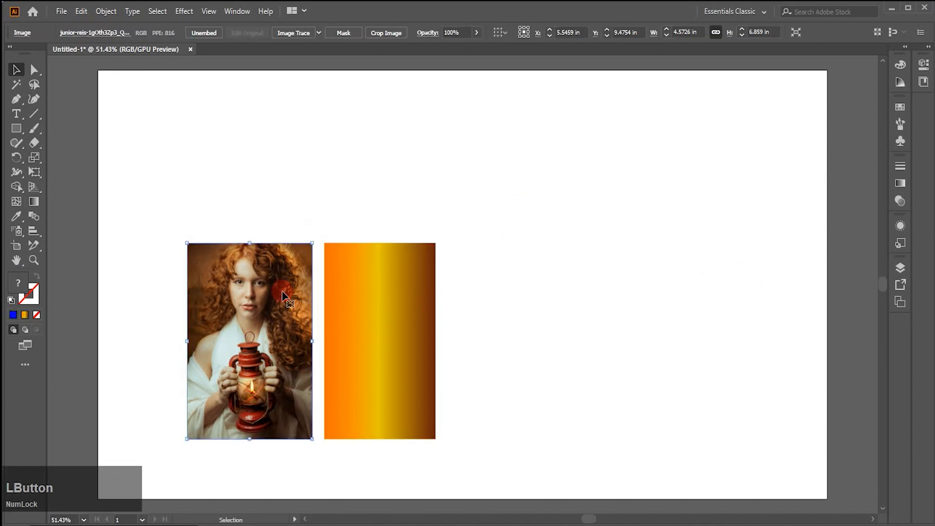
{"action": "key", "text": "Delete"}
- Move the gradient rectangle up and to the left on the artboard and shorten it to a nearly square shape
{"action": "left_click_drag", "start_coordinate": [370, 333], "coordinate": [254, 283]}
{"action": "left_click_drag", "start_coordinate": [251, 390], "coordinate": [263, 314]}
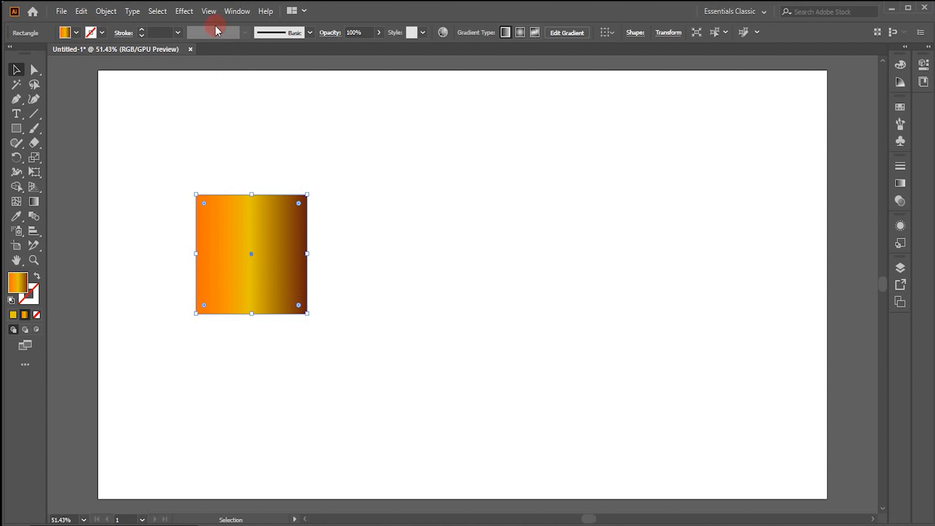
- Open the Apply SVG Filter settings for the gradient rectangle and turn on the preview
{"action": "left_click", "coordinate": [189, 14]}
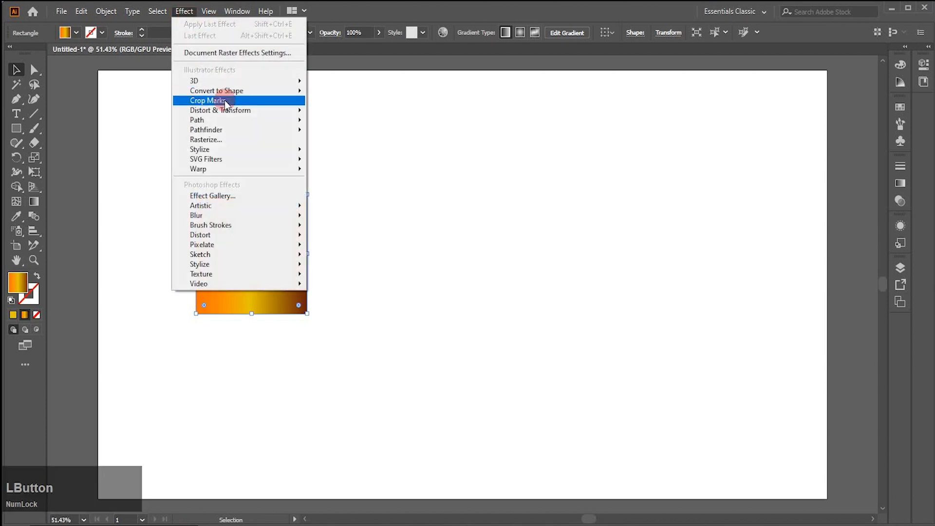
{"action": "mouse_move", "coordinate": [262, 162]}
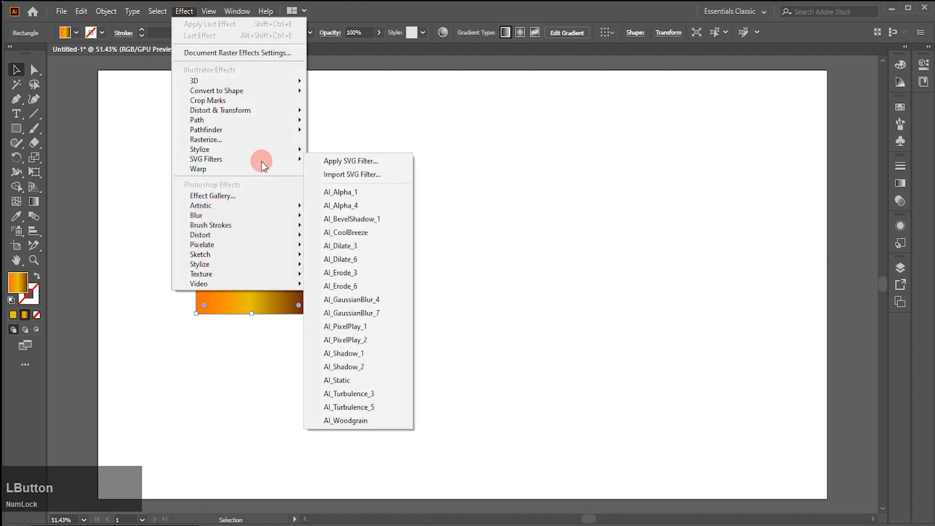
{"action": "left_click", "coordinate": [341, 159]}
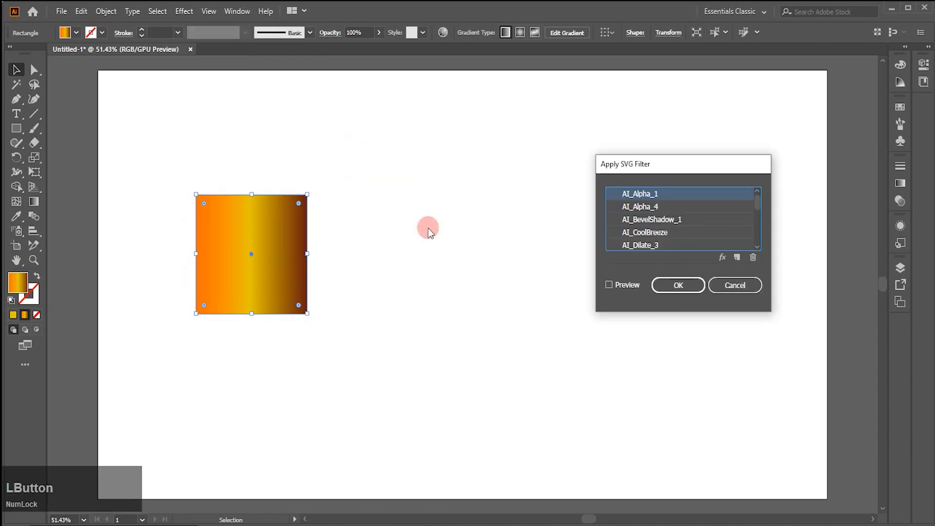
{"action": "left_click", "coordinate": [609, 286]}
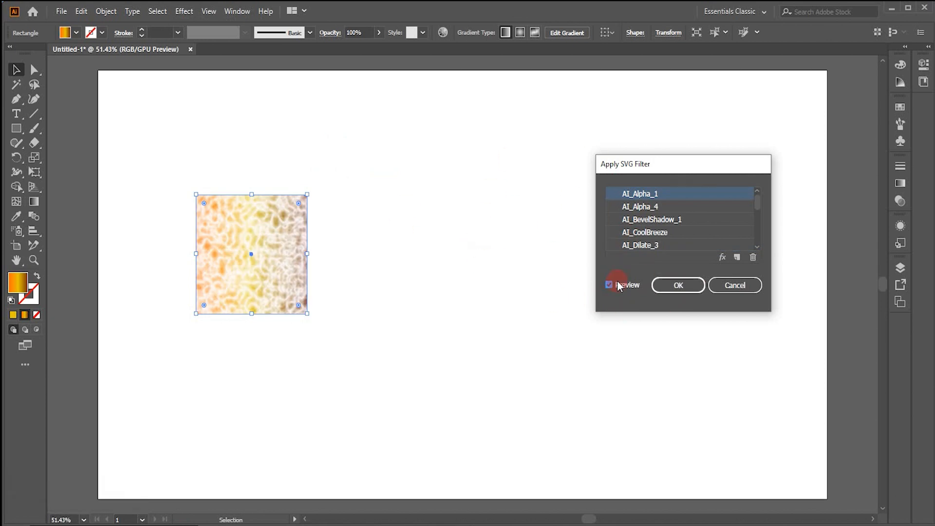
- Preview several SVG filters on the rectangle in turn, including AI_Alpha_4, AI_BevelShadow_1, AI_Dilate_3 and AI_Dilate_6
{"action": "left_click", "coordinate": [646, 208]}
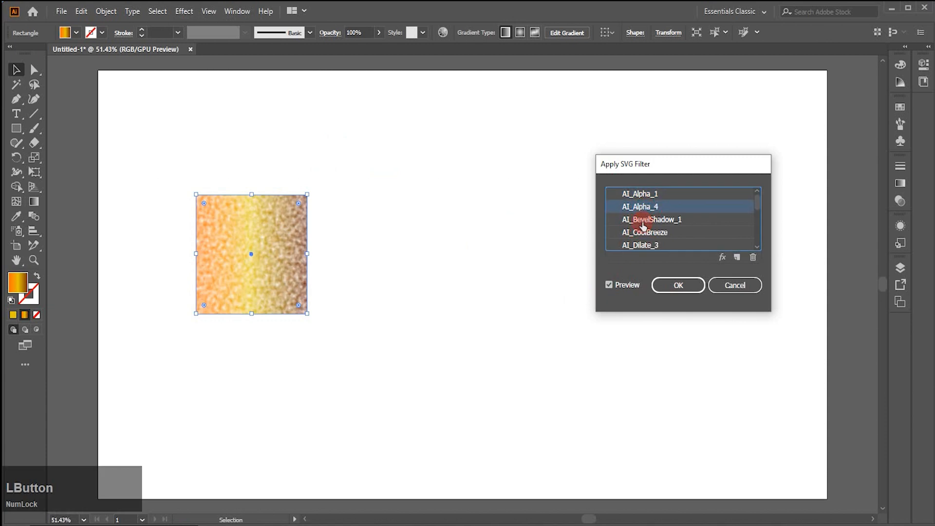
{"action": "left_click", "coordinate": [643, 221]}
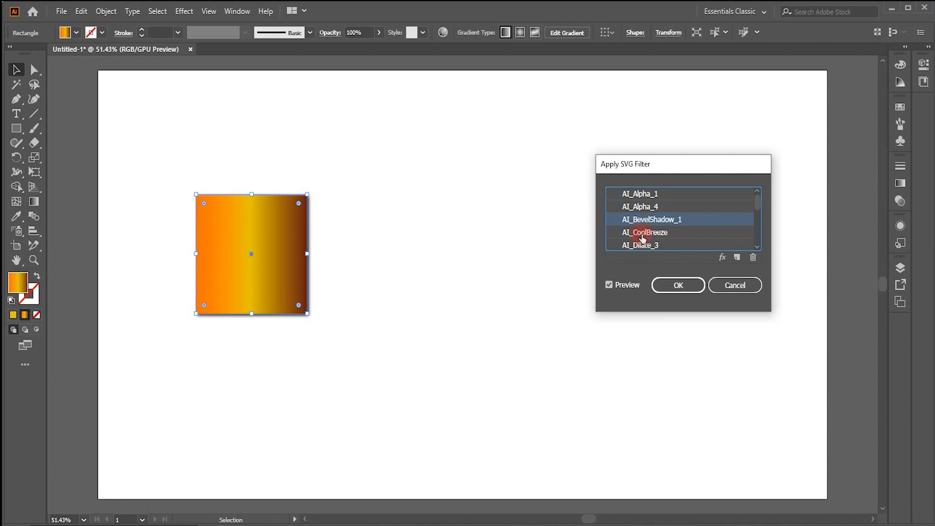
{"action": "left_click", "coordinate": [644, 234]}
{"action": "scroll", "coordinate": [644, 235], "scroll_direction": "down", "scroll_amount": 1}
{"action": "left_click", "coordinate": [641, 220]}
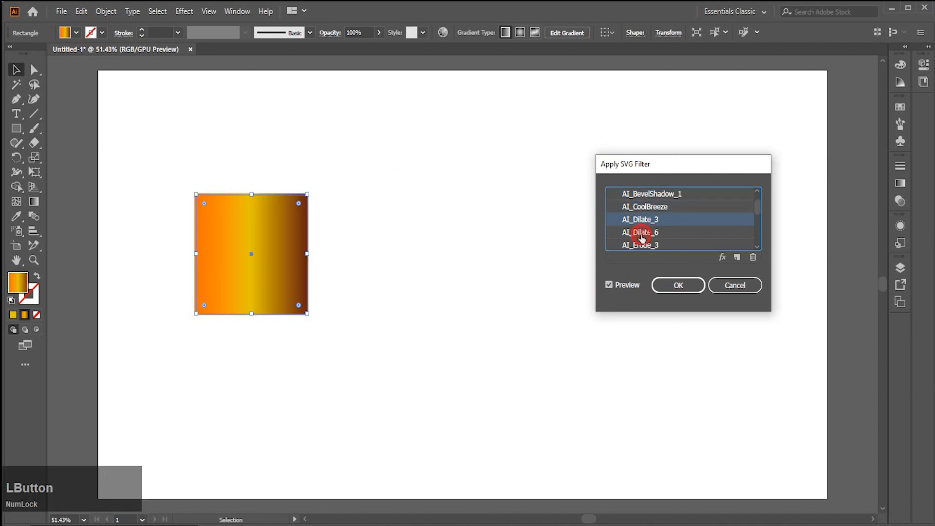
{"action": "left_click", "coordinate": [641, 237]}
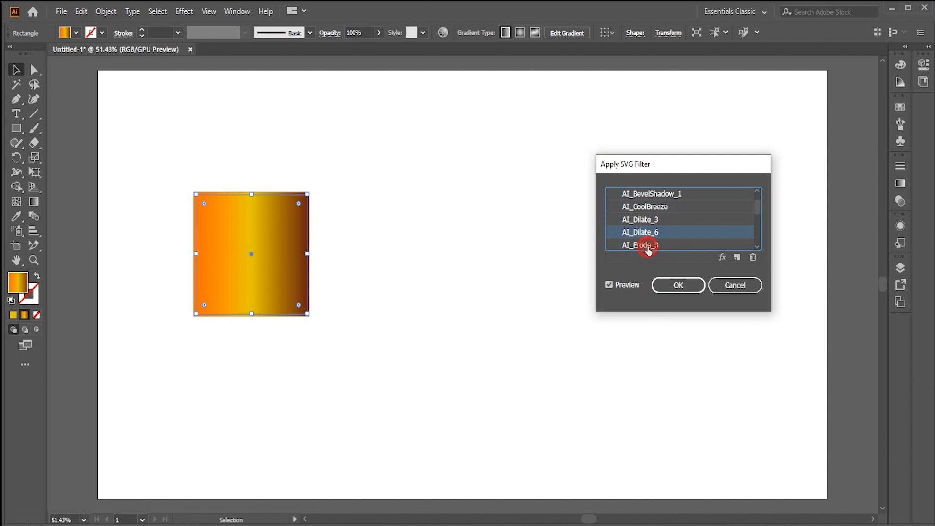
{"action": "left_click", "coordinate": [648, 249]}
{"action": "scroll", "coordinate": [755, 230], "scroll_direction": "down", "scroll_amount": 1}
{"action": "left_click", "coordinate": [645, 235]}
- Choose the AI_Woodgrain filter for the rectangle and examine its SVG code without changing it
{"action": "left_click_drag", "start_coordinate": [757, 215], "coordinate": [756, 238]}
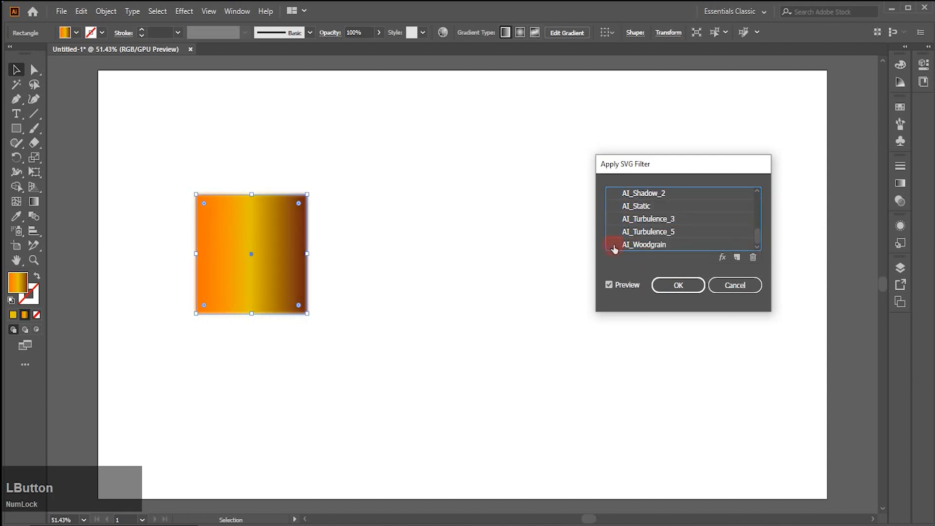
{"action": "left_click", "coordinate": [657, 247]}
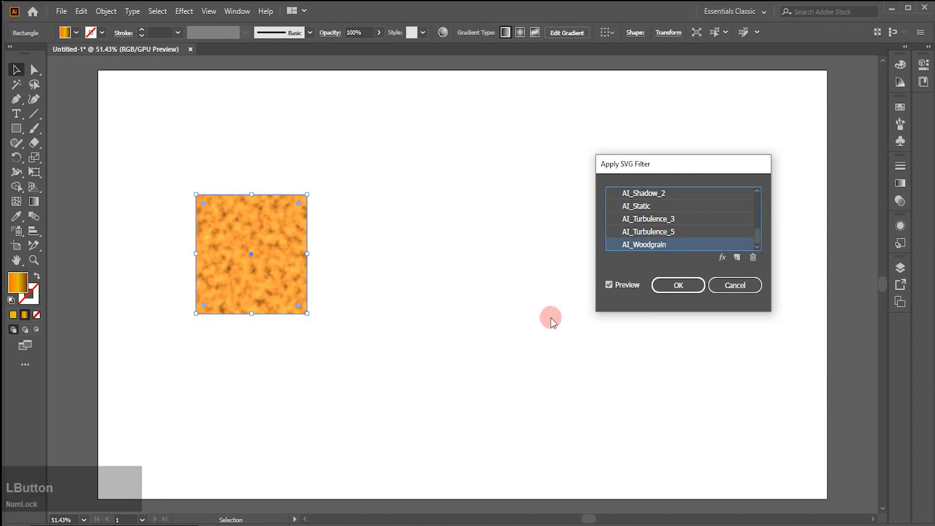
{"action": "left_click", "coordinate": [721, 259]}
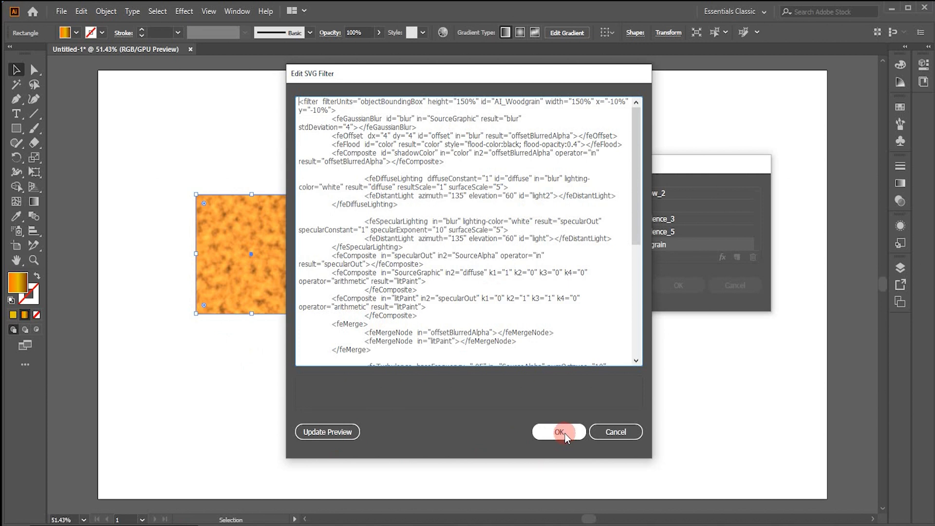
{"action": "left_click", "coordinate": [618, 434]}
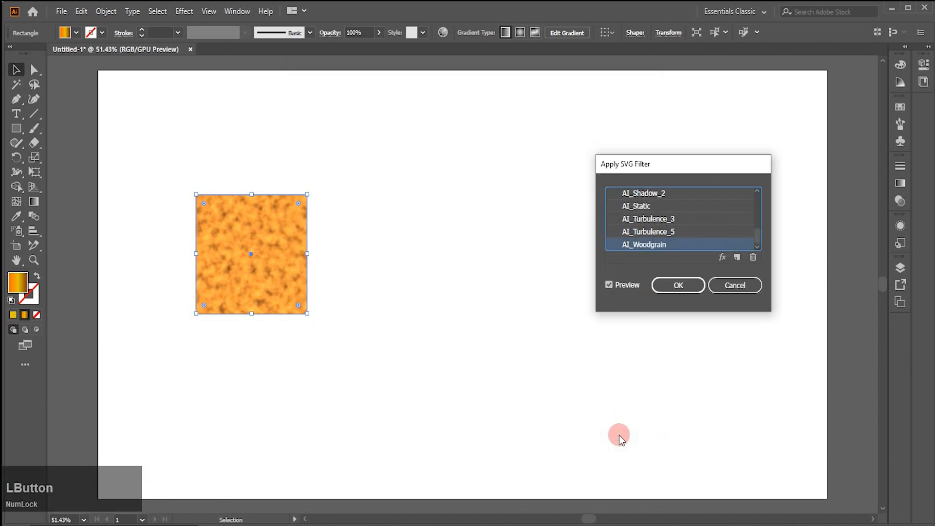
- Create a new SVG filter in the filter list, keeping its default code
{"action": "left_click", "coordinate": [738, 259]}
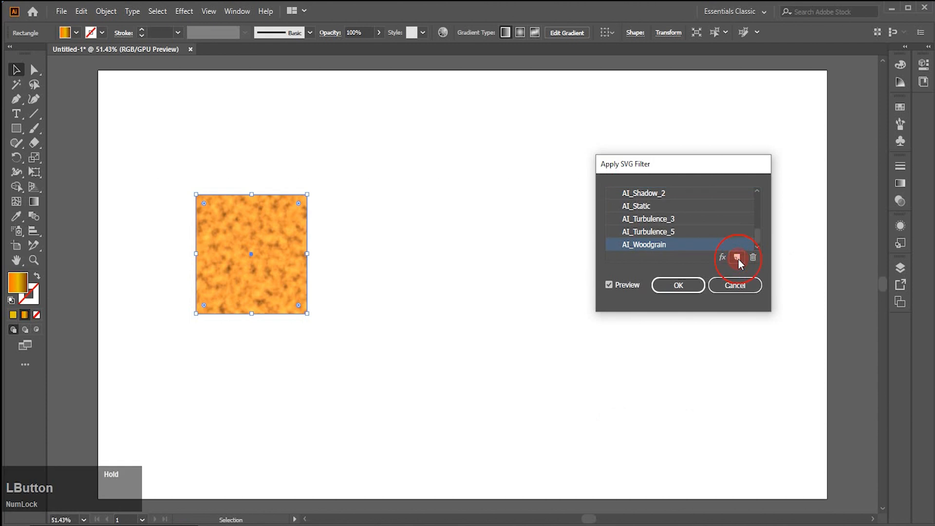
{"action": "left_click_drag", "start_coordinate": [498, 74], "coordinate": [558, 82]}
{"action": "left_click", "coordinate": [555, 118]}
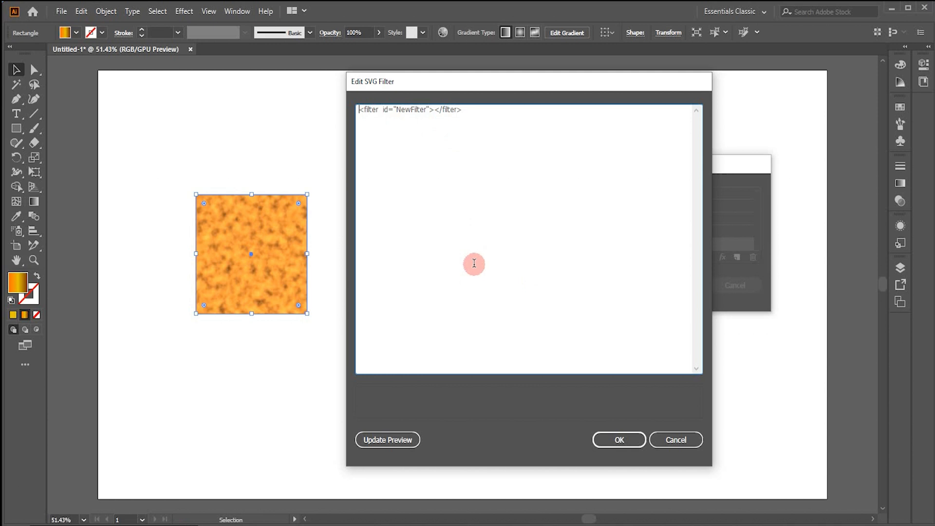
{"action": "left_click", "coordinate": [615, 443]}
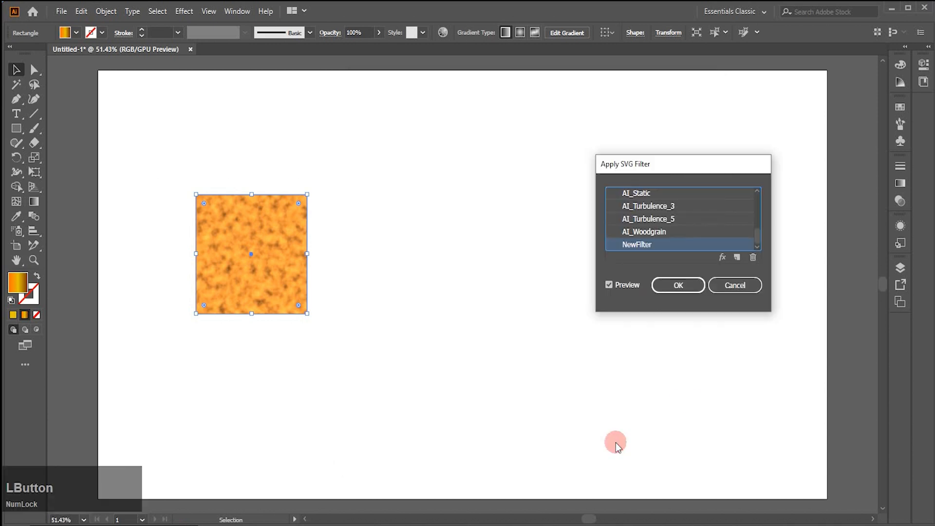
- Preview the new SVG filter on the rectangle and delete it from the filter list
{"action": "left_click", "coordinate": [695, 232]}
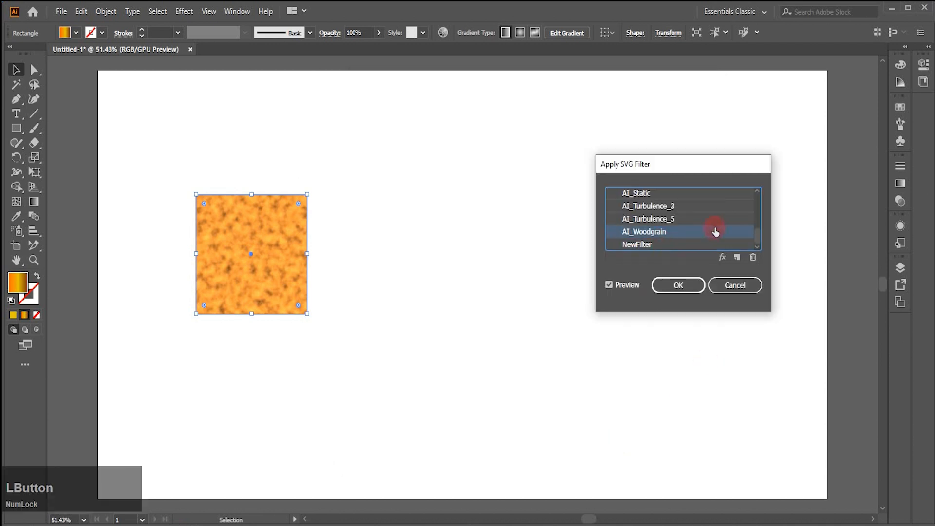
{"action": "left_click", "coordinate": [644, 247]}
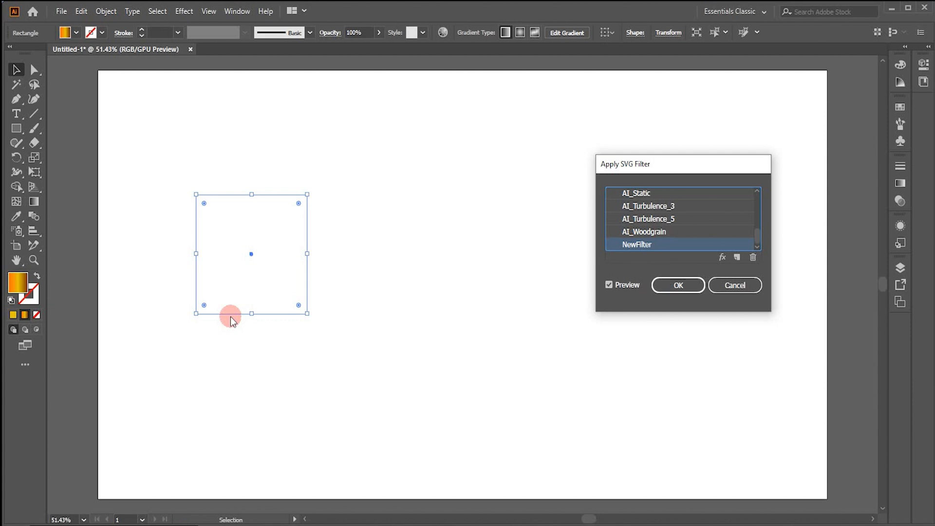
{"action": "left_click", "coordinate": [694, 255]}
{"action": "left_click", "coordinate": [754, 257]}
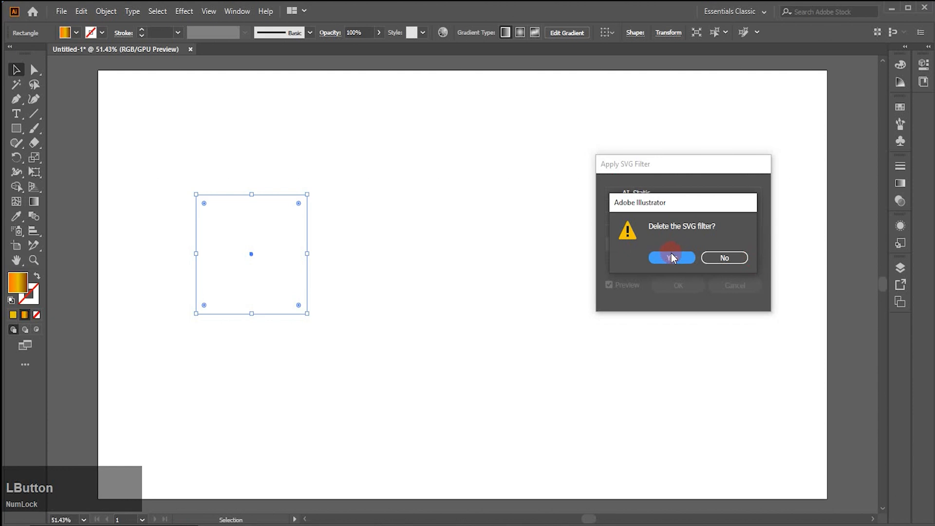
{"action": "left_click", "coordinate": [670, 257]}
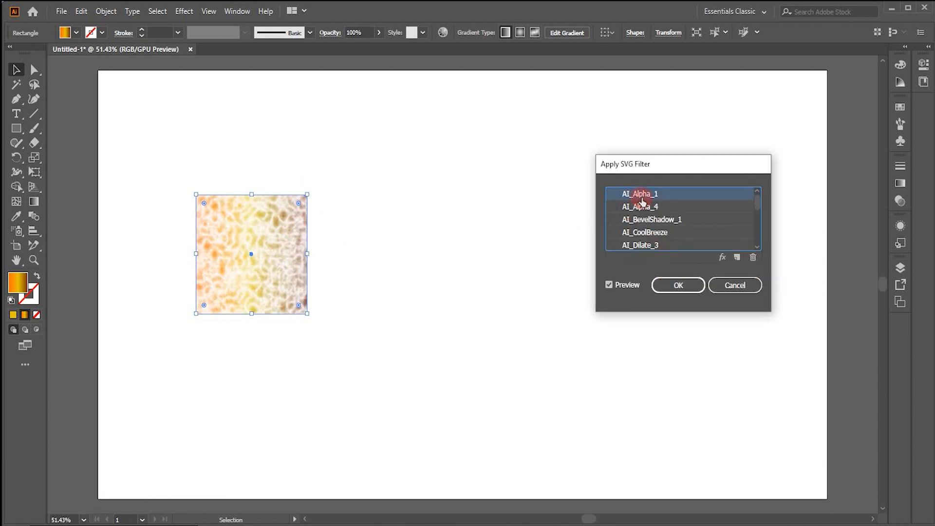
- Try AI_Shadow_1, AI_PixelPlay_2 and AI_PixelPlay_1 with the preview off, preview AI_PixelPlay_1 on the rectangle, and discard the filter settings
{"action": "left_click_drag", "start_coordinate": [755, 203], "coordinate": [692, 230]}
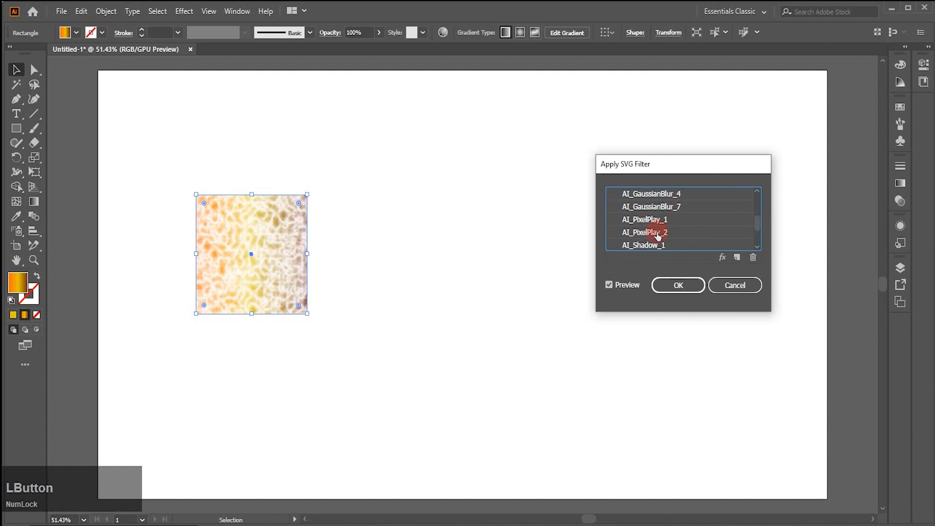
{"action": "left_click", "coordinate": [608, 287]}
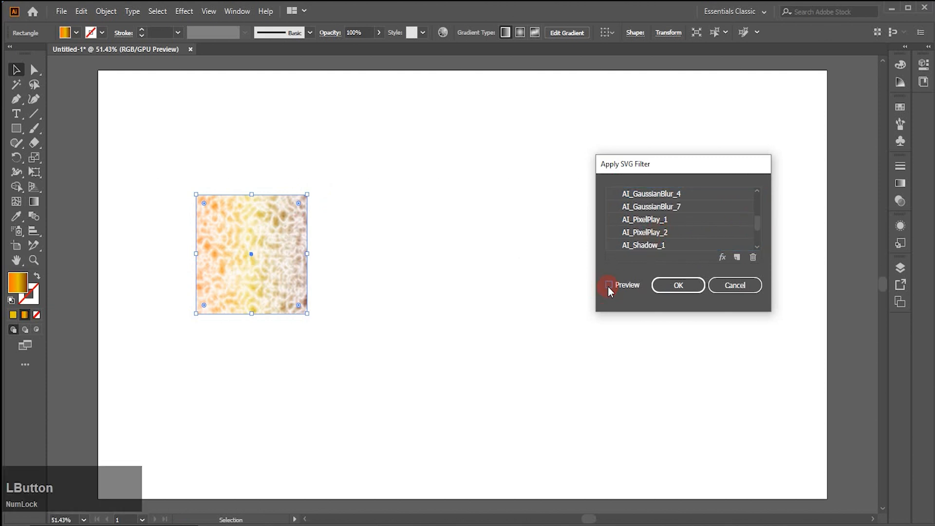
{"action": "left_click", "coordinate": [643, 245]}
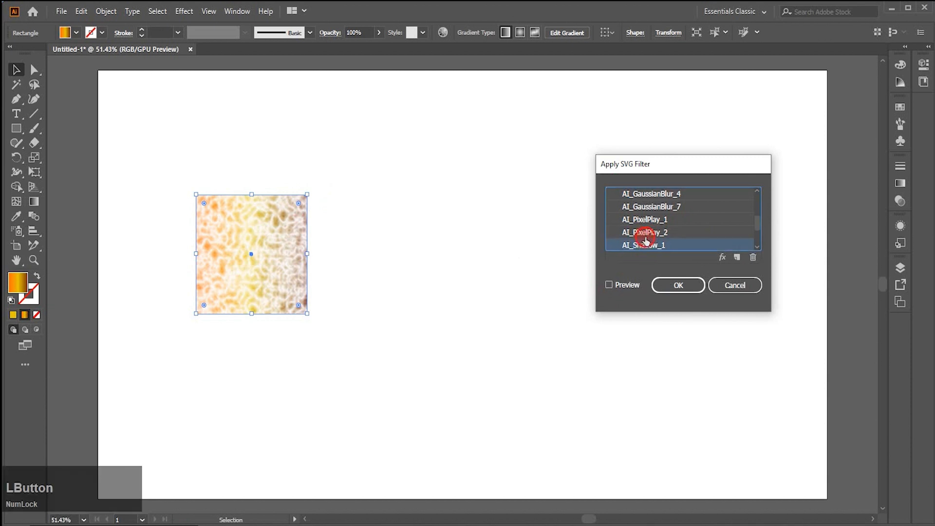
{"action": "left_click", "coordinate": [645, 233]}
{"action": "left_click", "coordinate": [648, 221]}
{"action": "left_click", "coordinate": [608, 286]}
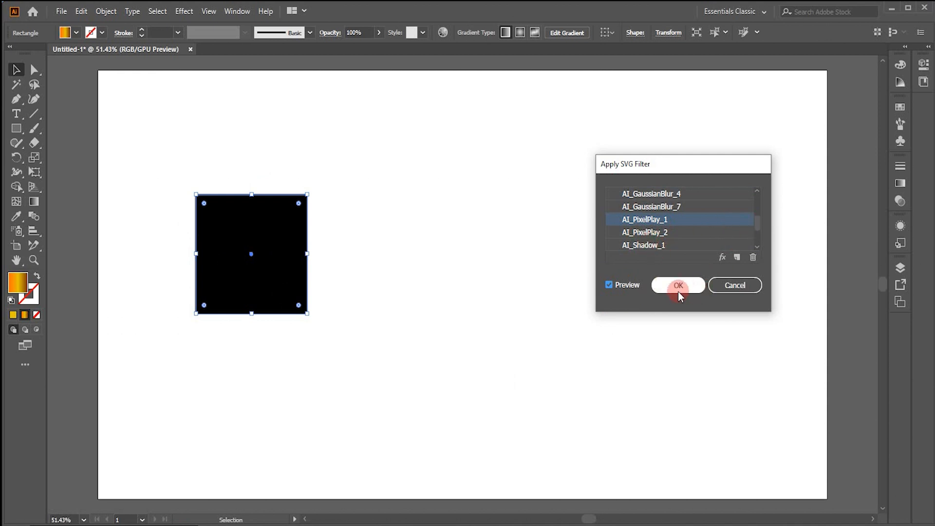
{"action": "left_click_drag", "start_coordinate": [756, 224], "coordinate": [756, 242]}
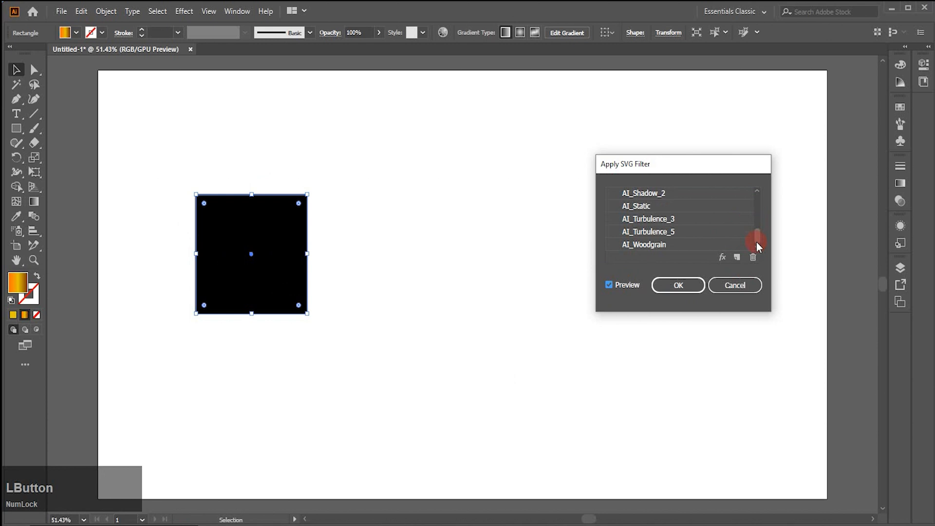
{"action": "left_click", "coordinate": [735, 285]}
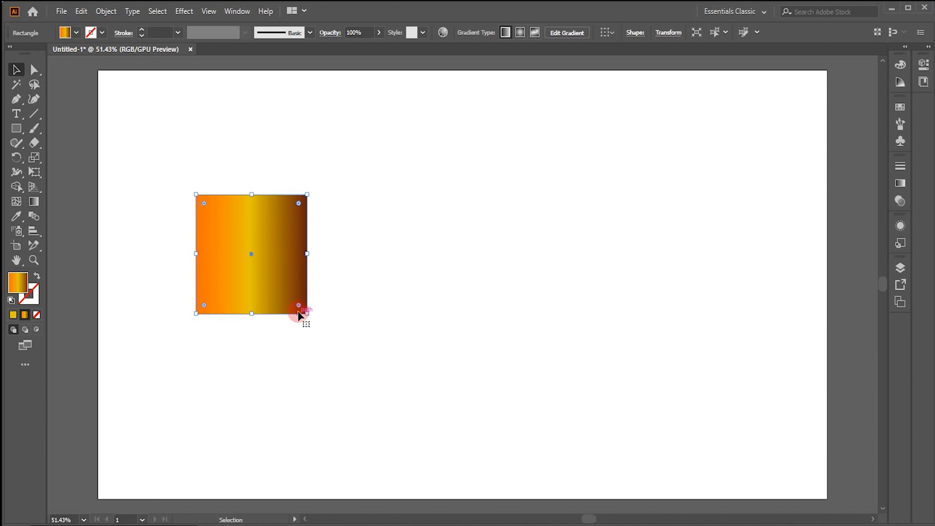